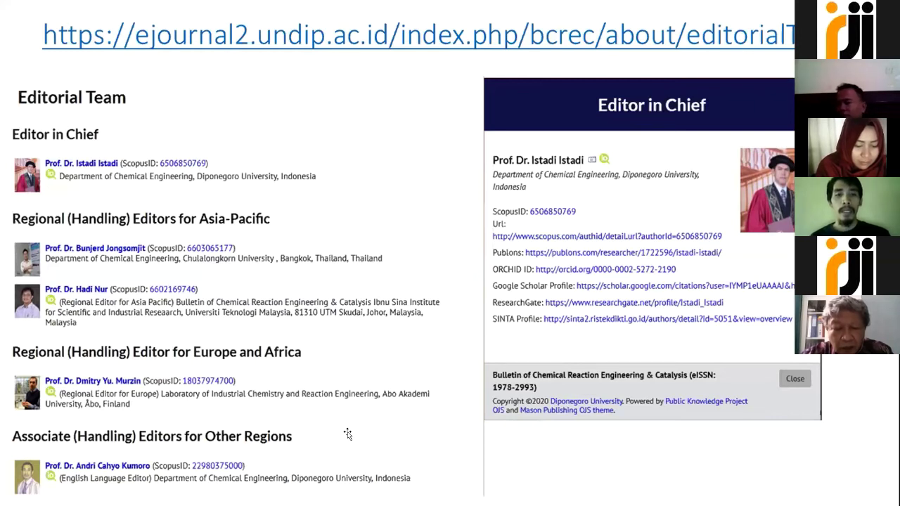
# End the slide show, go to the closing slide, and switch to the Edit Profile page in the browser
pyautogui.press('Escape')
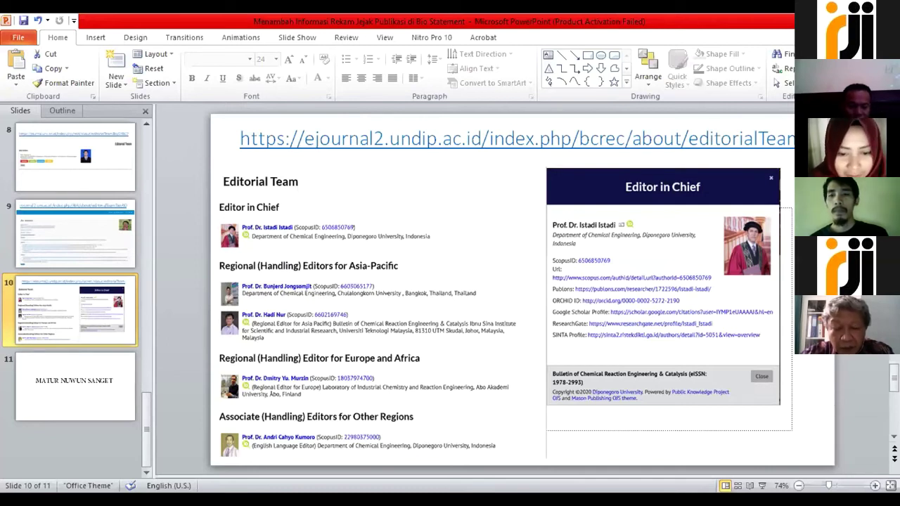
pyautogui.click(694, 445)
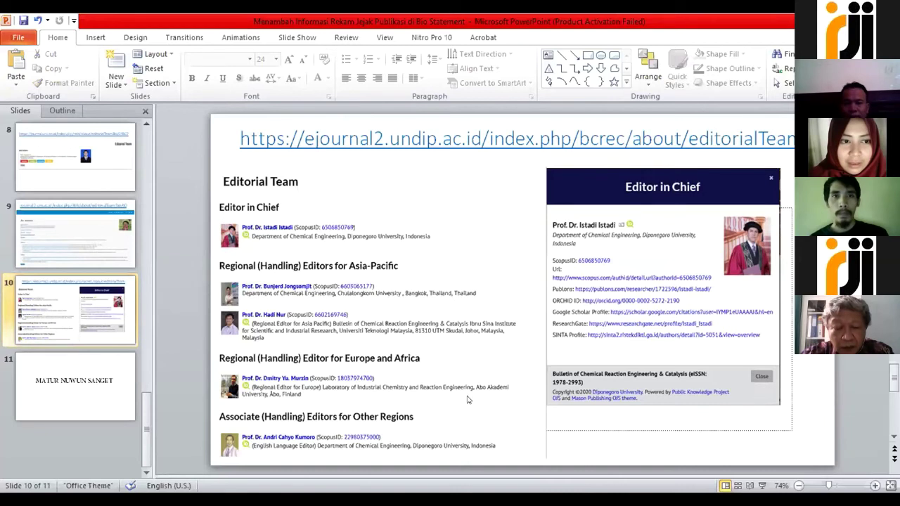
pyautogui.scroll(-1, 353, 156)
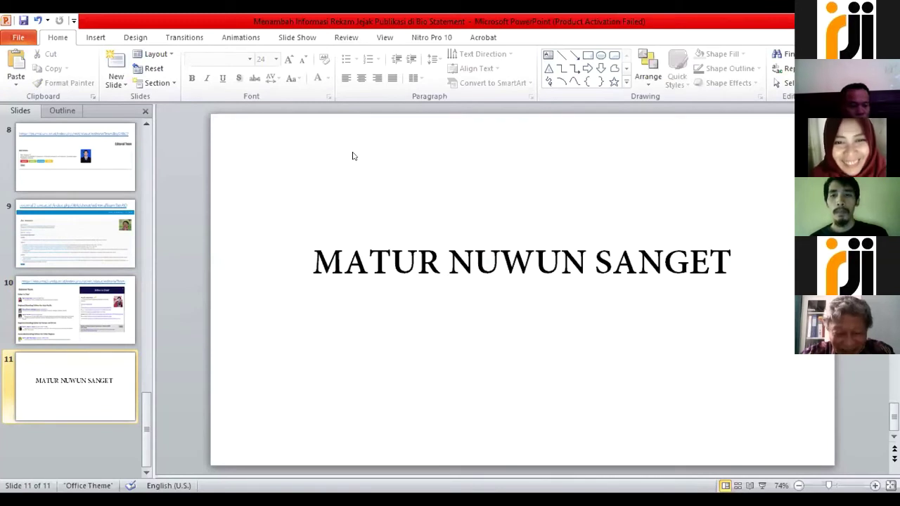
pyautogui.hotkey('alt', 'Tab')
pyautogui.scroll(-1, 497, 307)
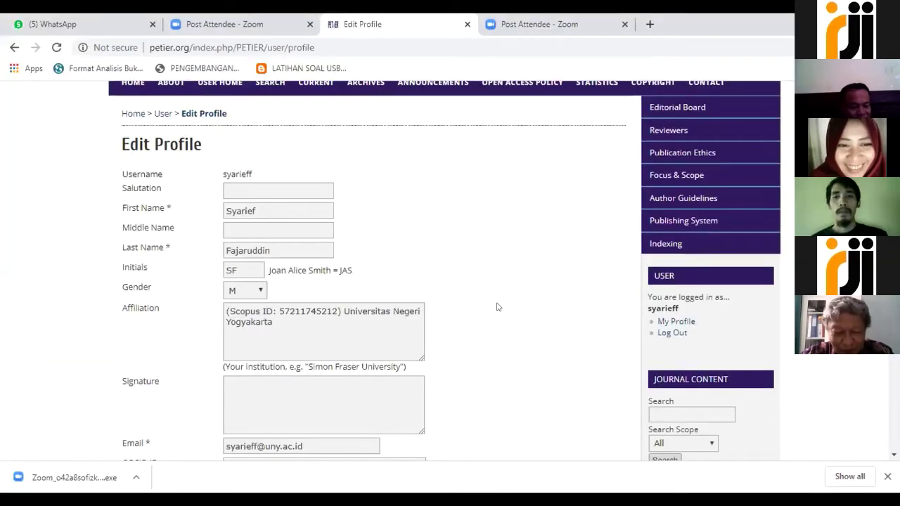
# Review the Salutation and name fields of the Edit Profile form
pyautogui.scroll(1, 497, 307)
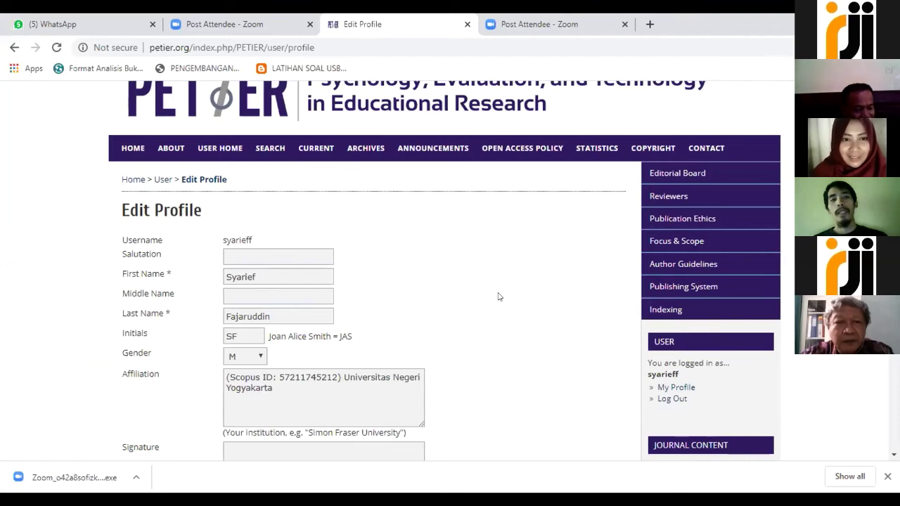
pyautogui.scroll(-1, 499, 296)
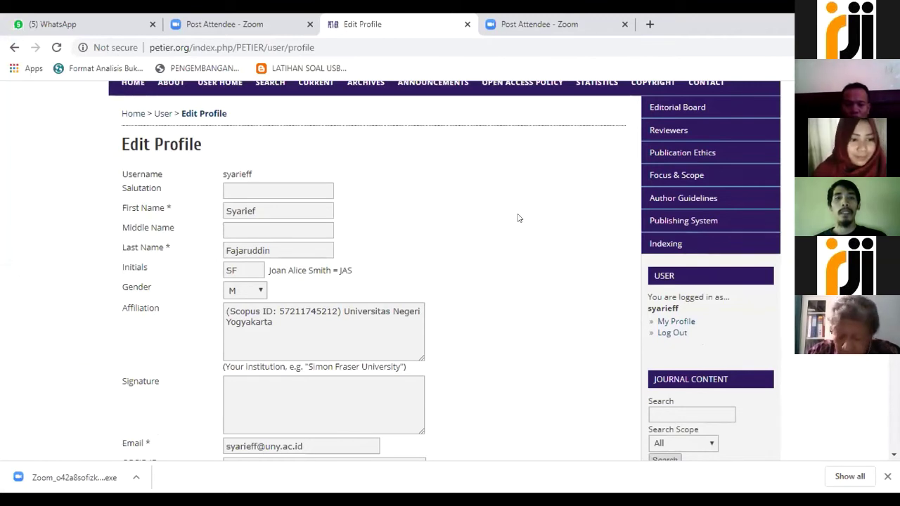
pyautogui.click(671, 325)
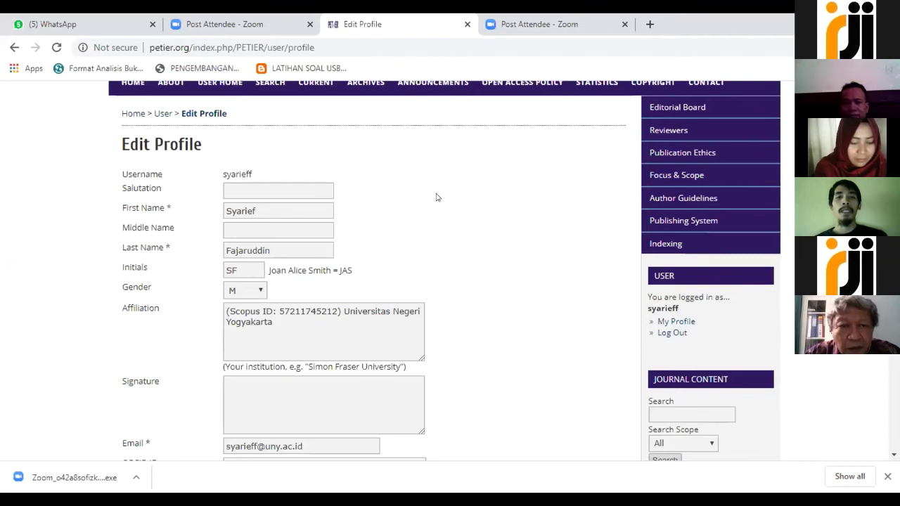
pyautogui.scroll(-1, 274, 199)
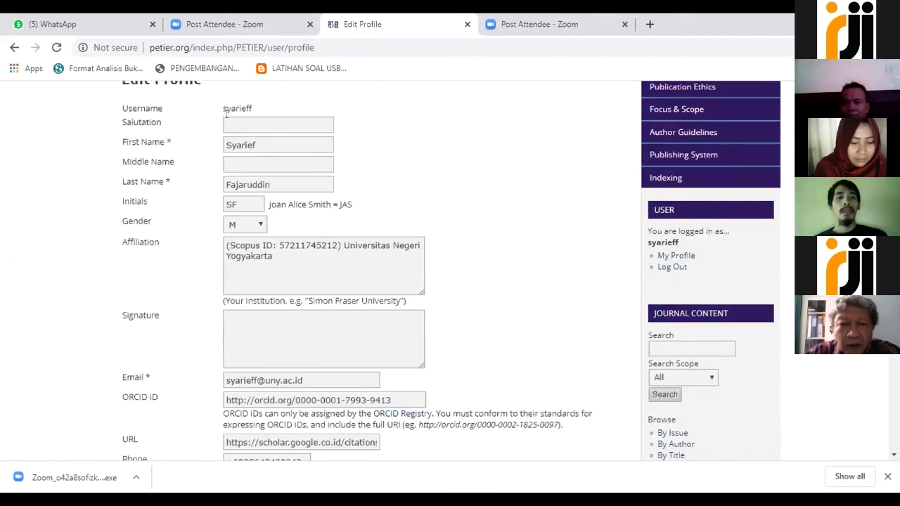
pyautogui.click(229, 121)
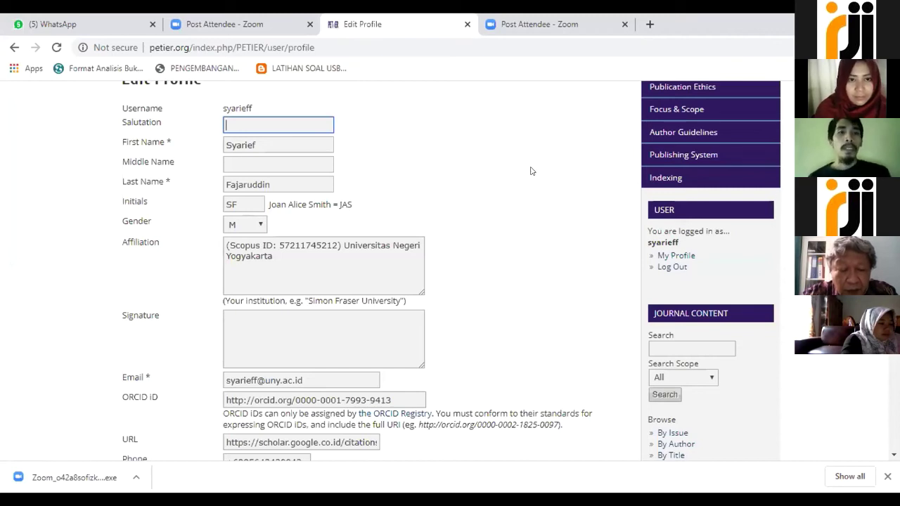
pyautogui.click(282, 145)
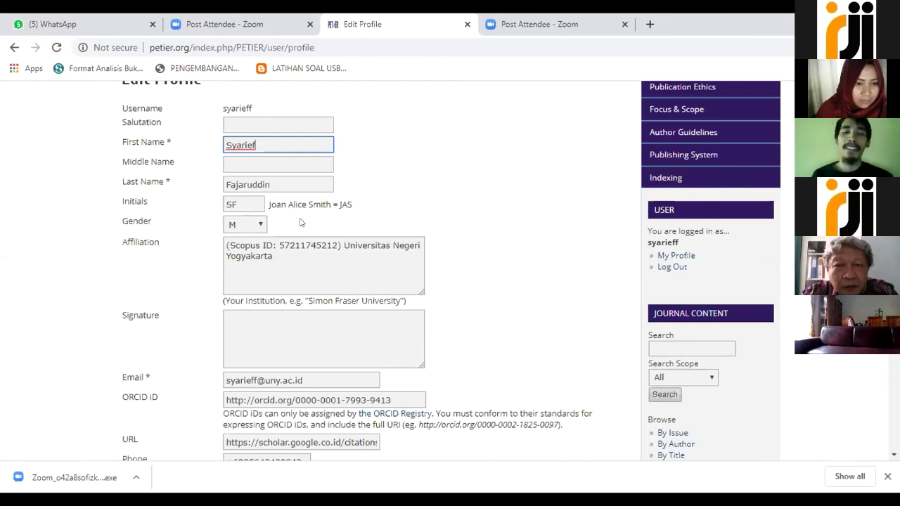
pyautogui.click(474, 154)
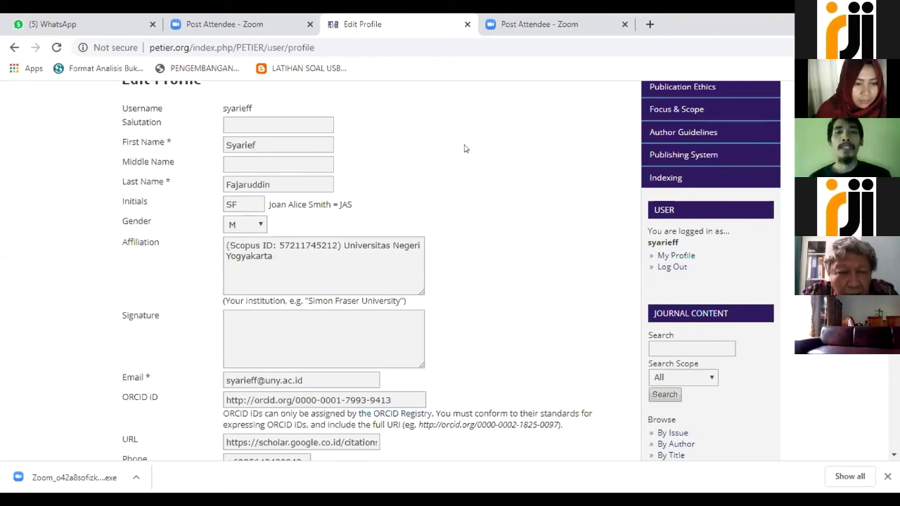
pyautogui.scroll(-1, 423, 155)
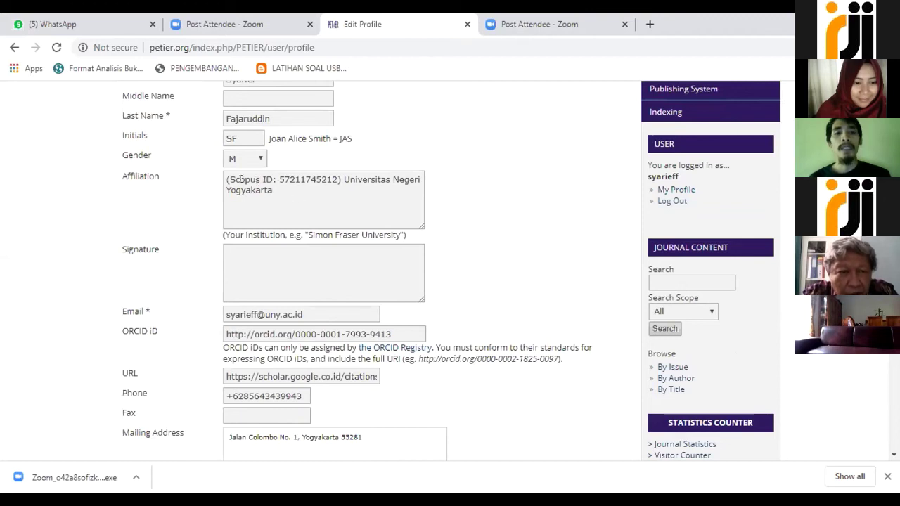
# Examine the Affiliation field with its Scopus ID prefix, along with the Signature and Email fields
pyautogui.moveTo(226, 180); pyautogui.dragTo(344, 186)
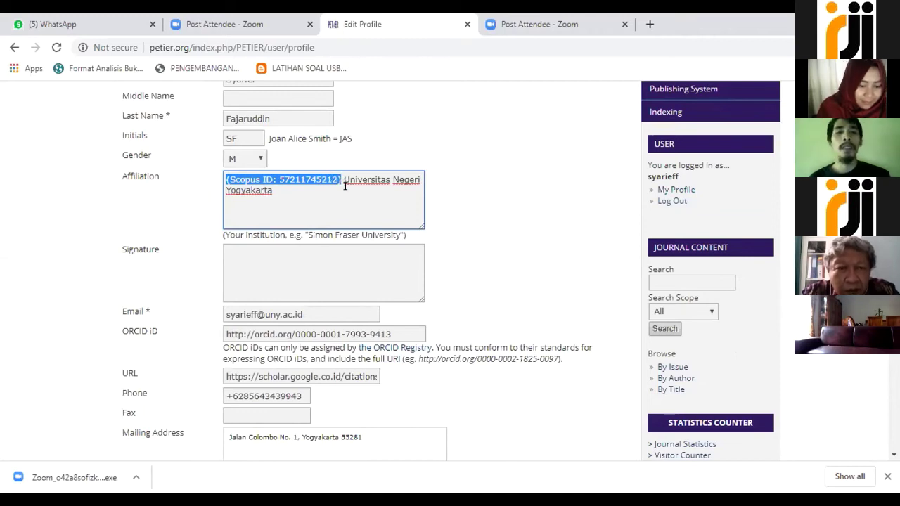
pyautogui.click(490, 185)
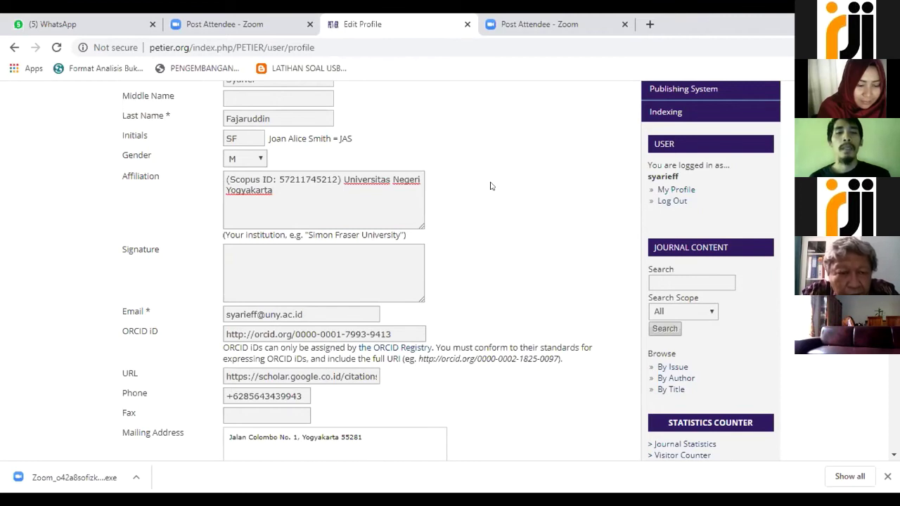
pyautogui.click(278, 266)
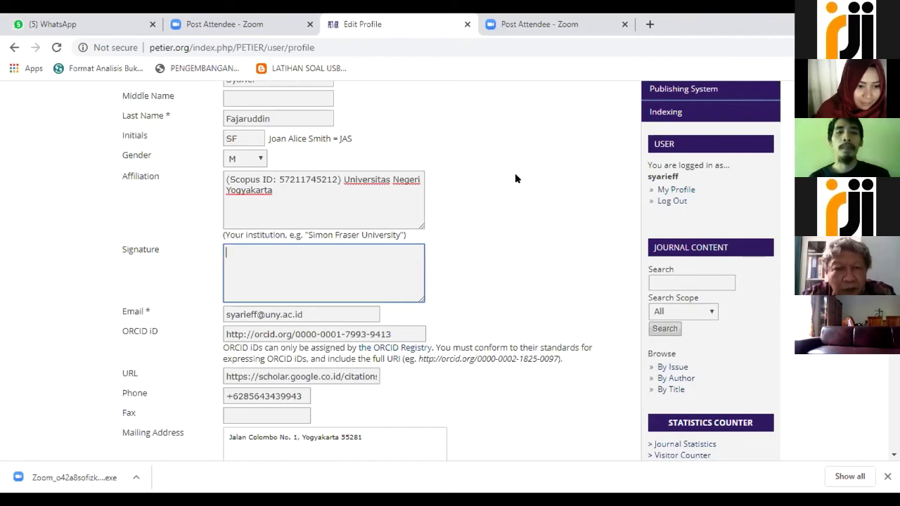
pyautogui.scroll(-1, 506, 183)
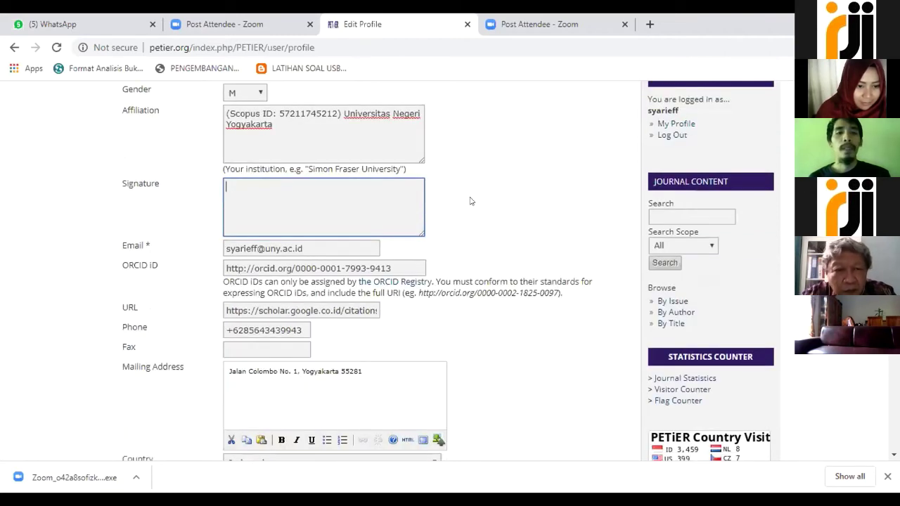
pyautogui.click(326, 247)
pyautogui.click(520, 150)
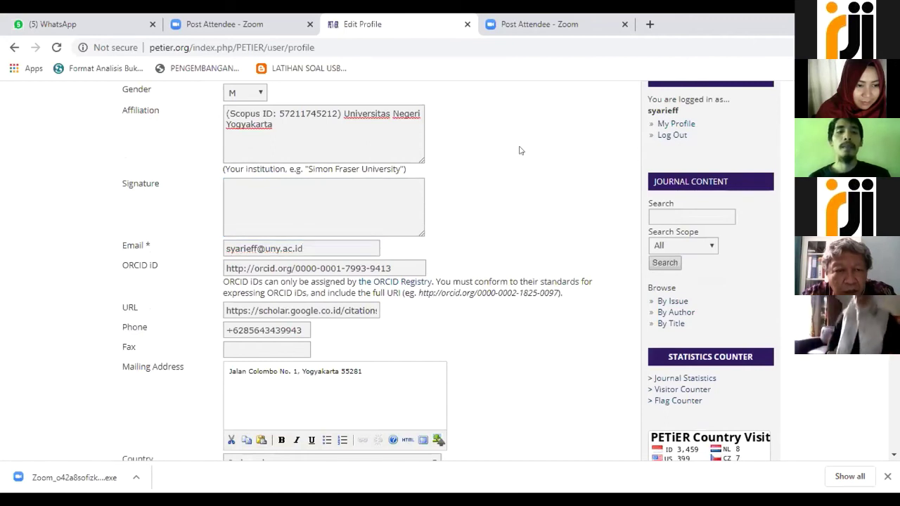
pyautogui.scroll(-1, 520, 151)
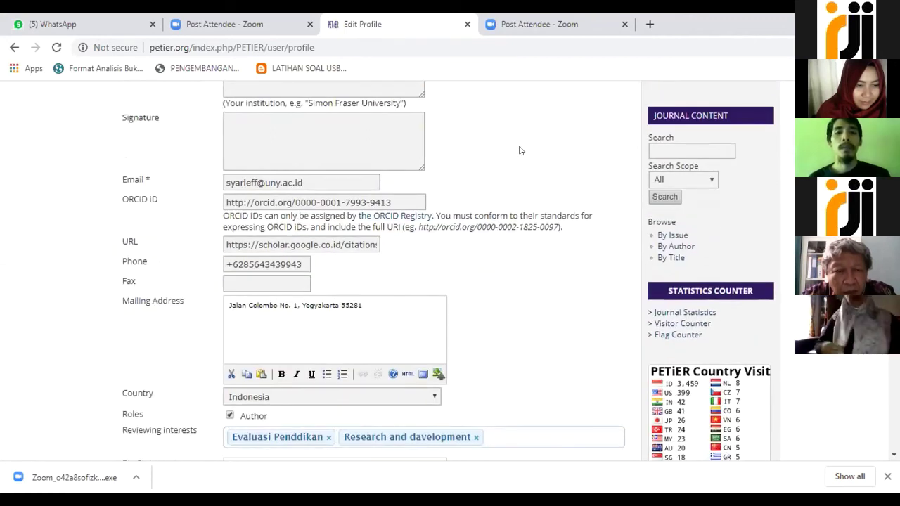
# Examine the ORCID iD, the Google Scholar URL and the Phone field of the profile
pyautogui.click(379, 201)
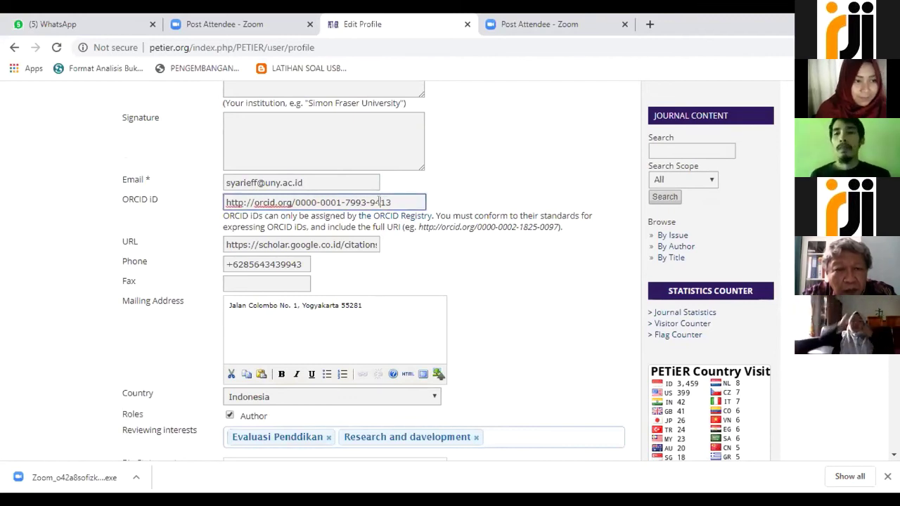
pyautogui.click(244, 203)
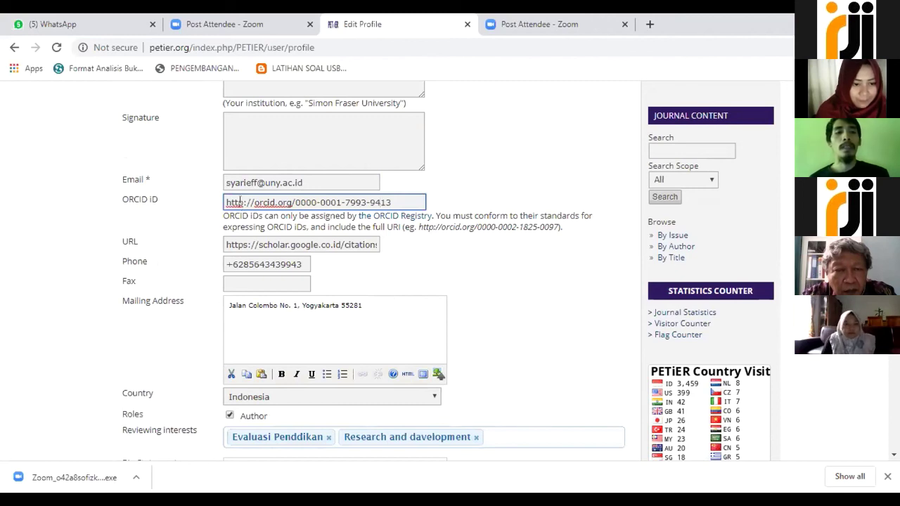
pyautogui.click(512, 158)
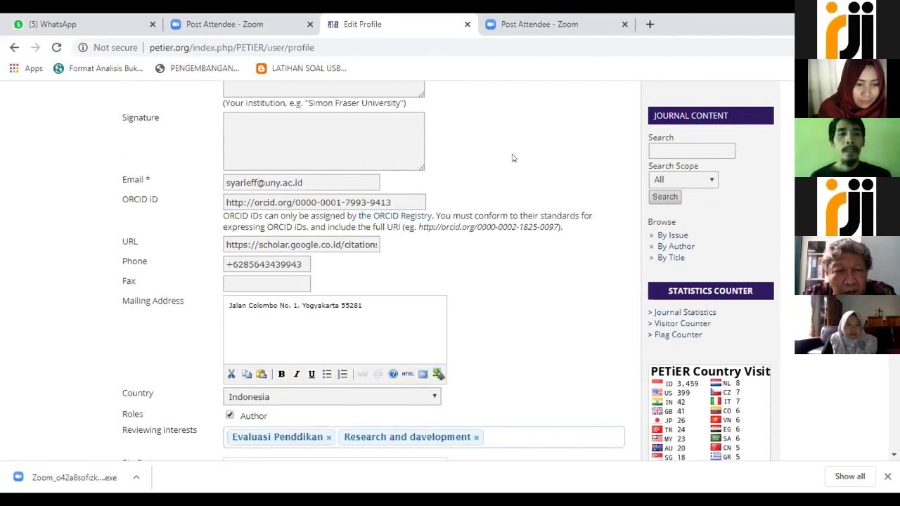
pyautogui.click(351, 245)
pyautogui.click(480, 261)
pyautogui.scroll(-1, 480, 261)
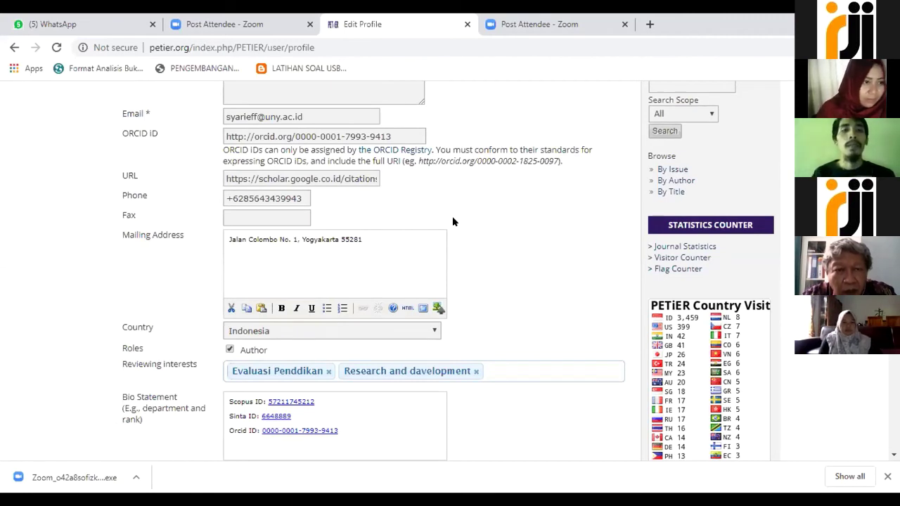
pyautogui.click(330, 178)
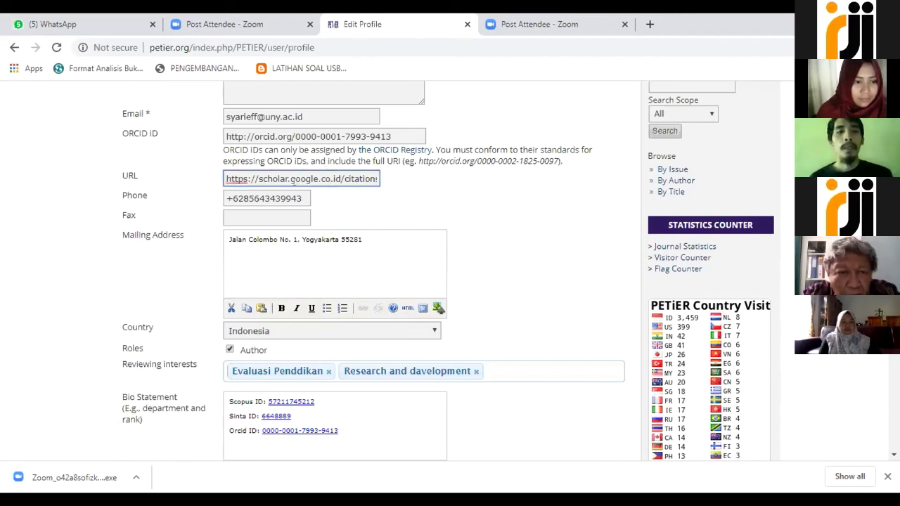
pyautogui.click(280, 196)
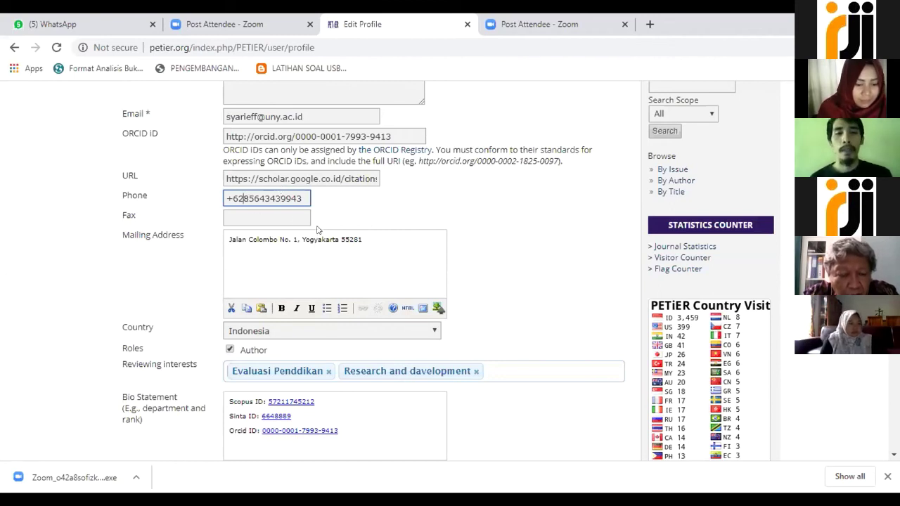
pyautogui.scroll(-1, 285, 220)
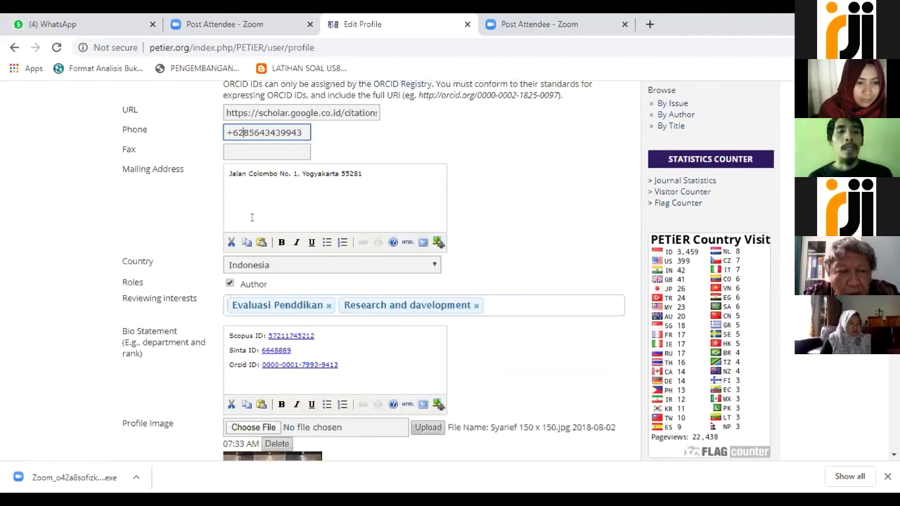
# Set the link on the Scopus ID number in the Bio Statement to Open Link in a New Window
pyautogui.scroll(-1, 251, 218)
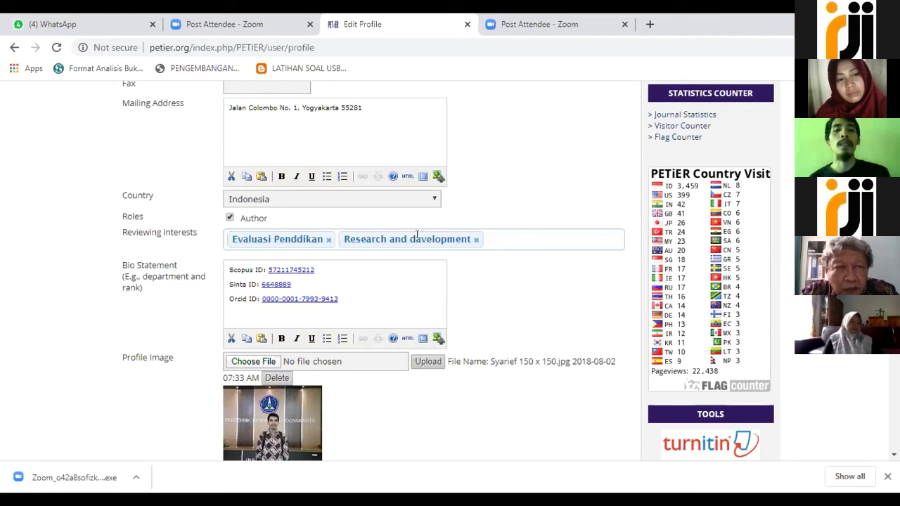
pyautogui.scroll(-2, 553, 199)
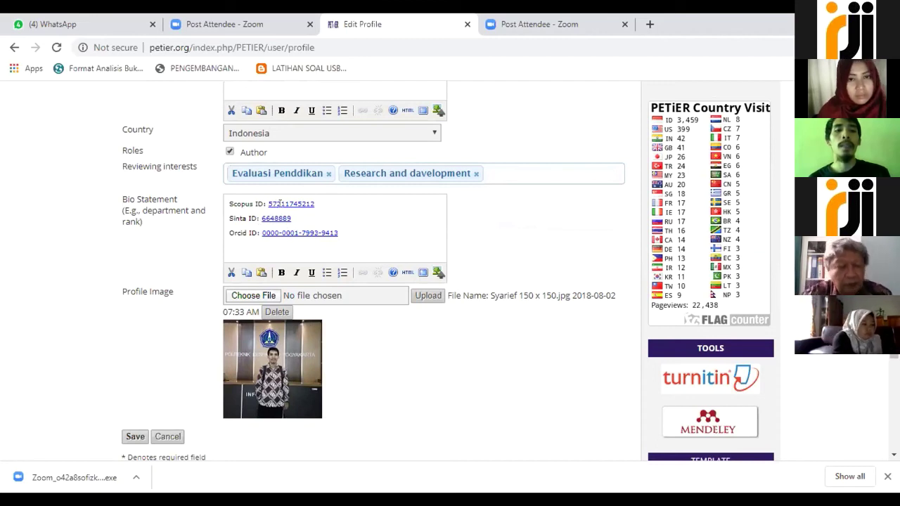
pyautogui.moveTo(266, 203); pyautogui.dragTo(314, 203)
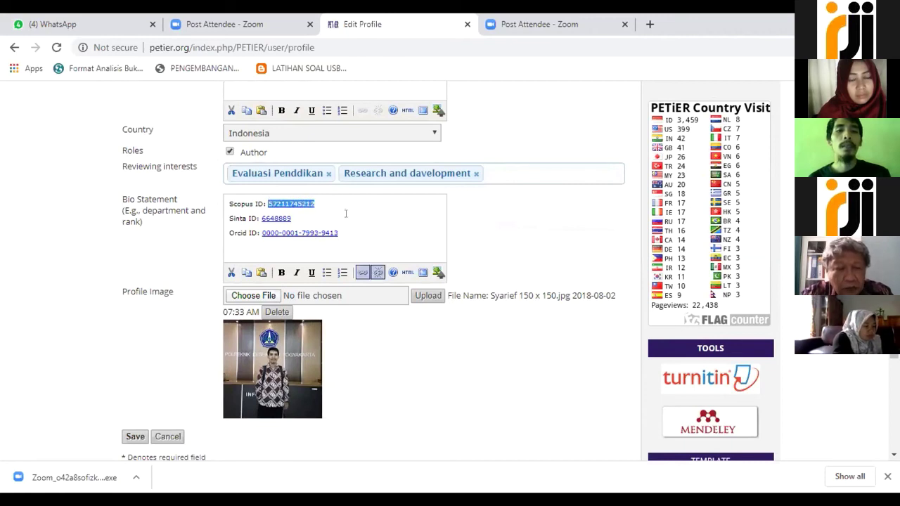
pyautogui.click(362, 273)
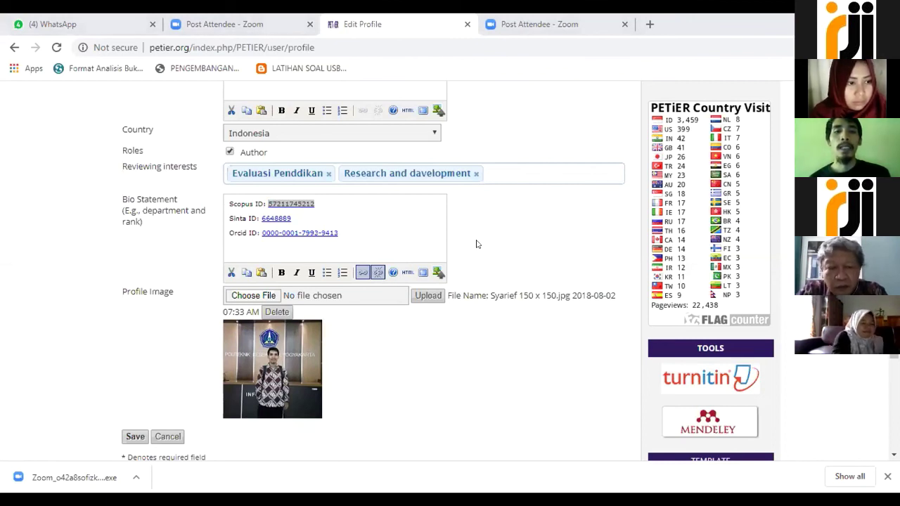
pyautogui.press('Down')
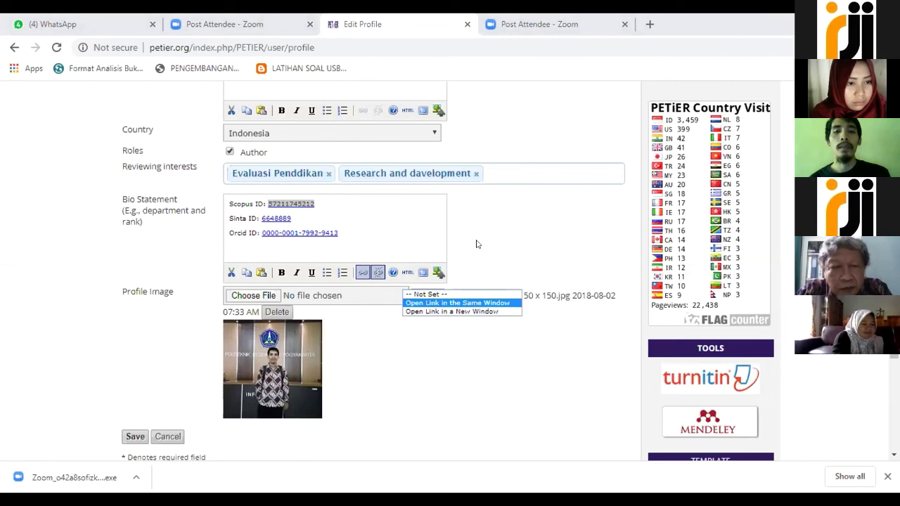
pyautogui.press('Down')
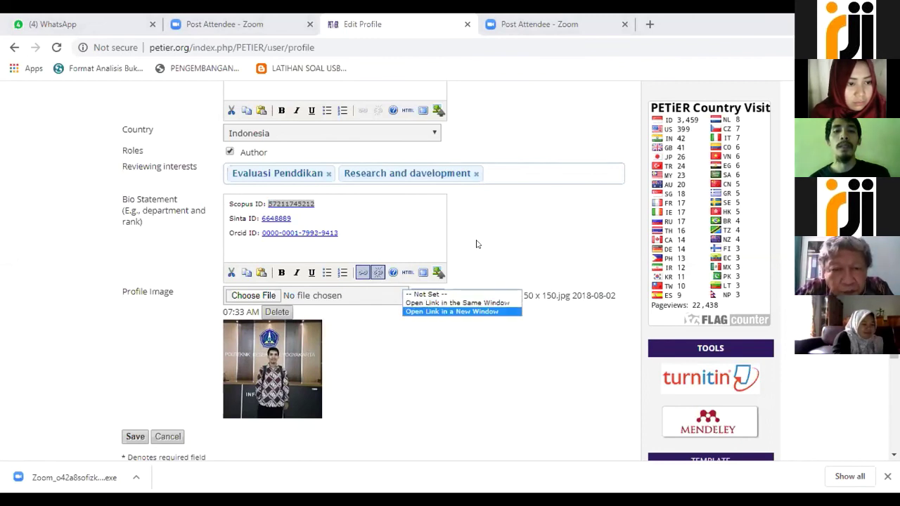
pyautogui.press('Up')
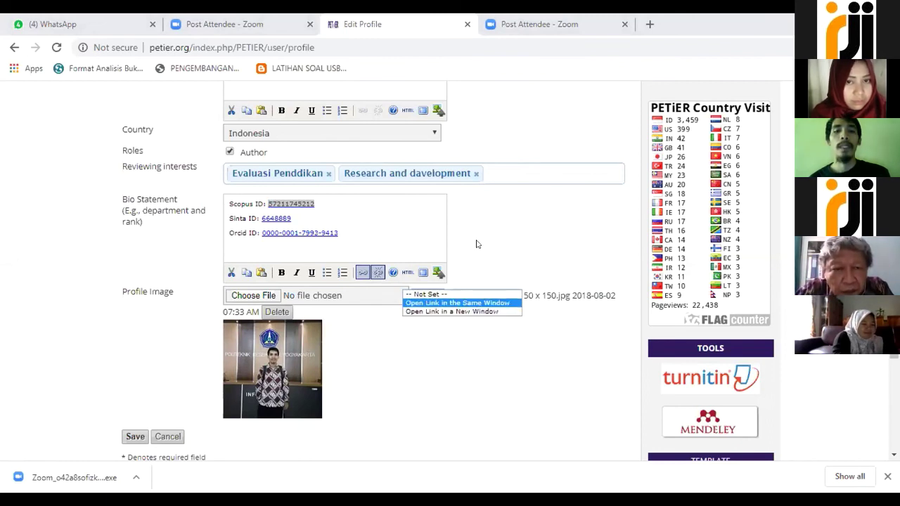
pyautogui.press('Down')
pyautogui.press('Return')
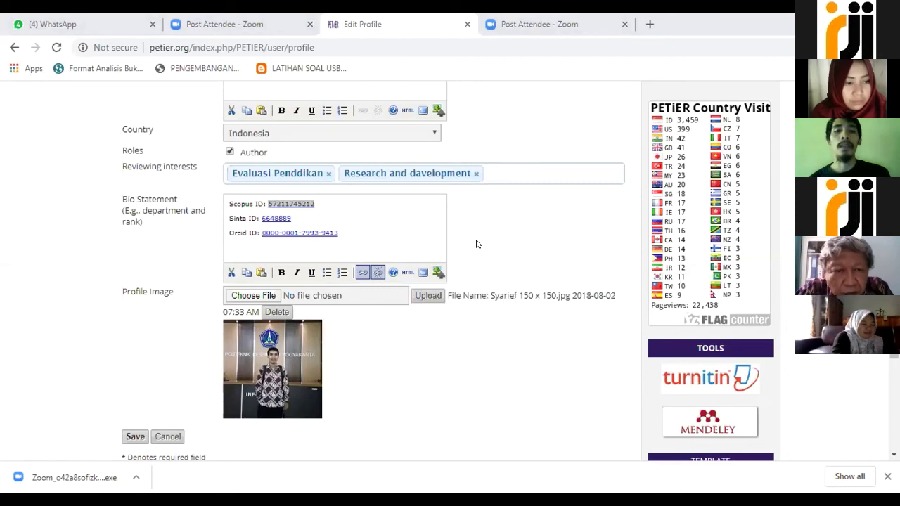
pyautogui.press('Right')
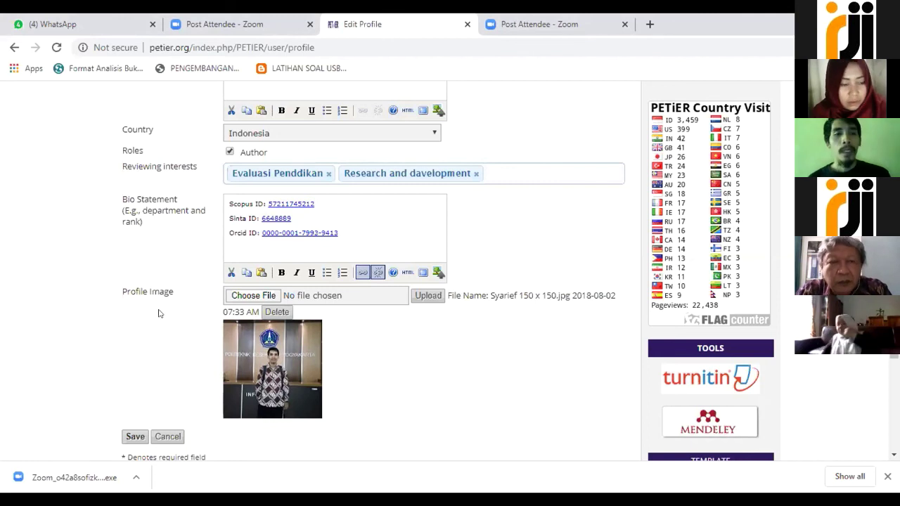
# Save the profile and open the journal's Editorial Board page at the Editorial Committee Members list
pyautogui.scroll(-1, 163, 267)
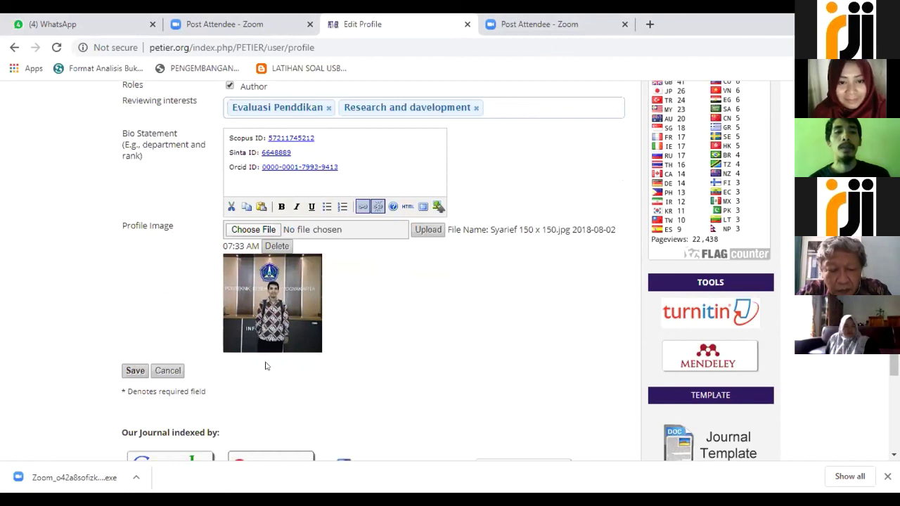
pyautogui.click(135, 370)
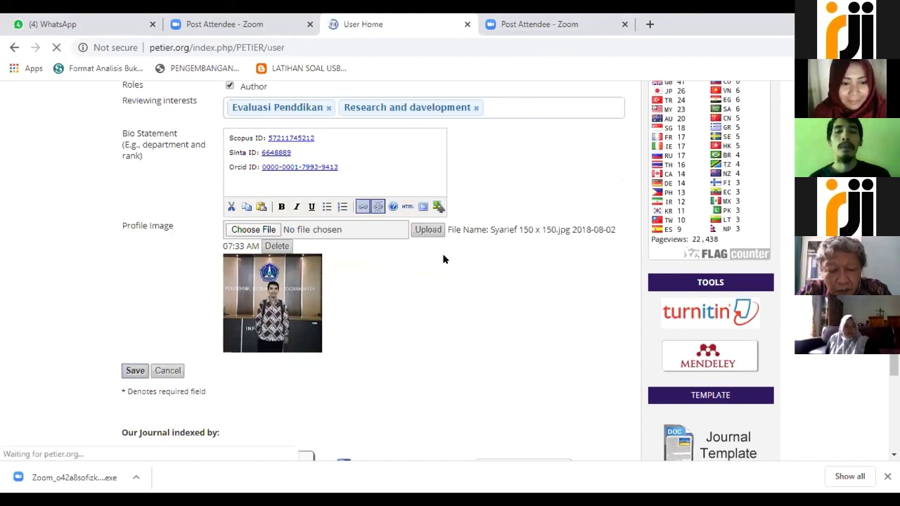
pyautogui.click(673, 239)
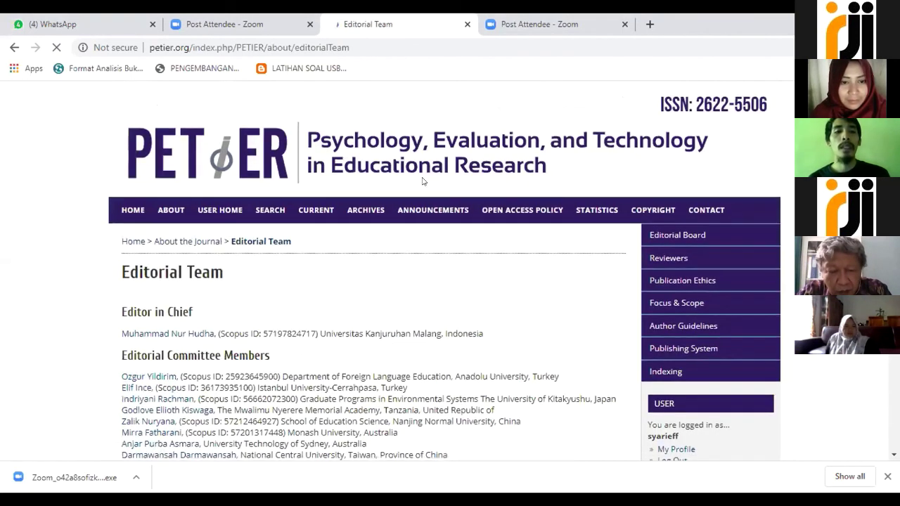
pyautogui.scroll(-4, 423, 181)
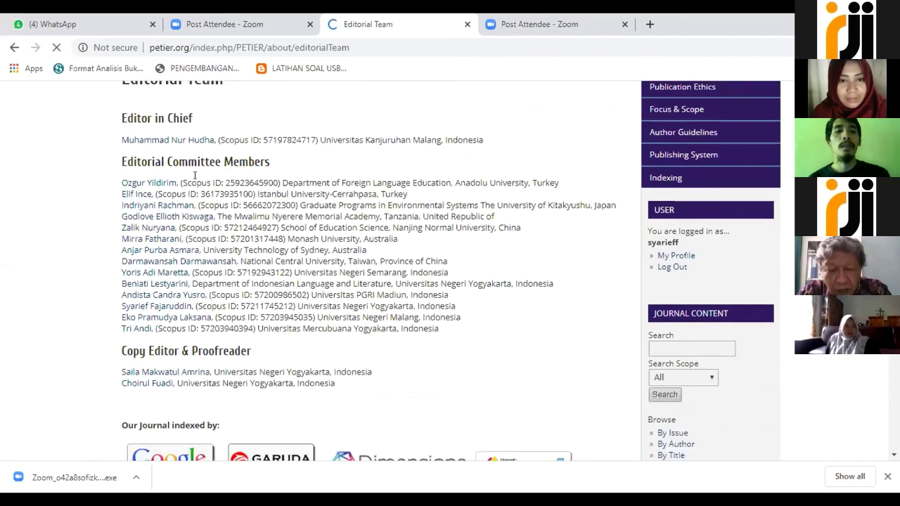